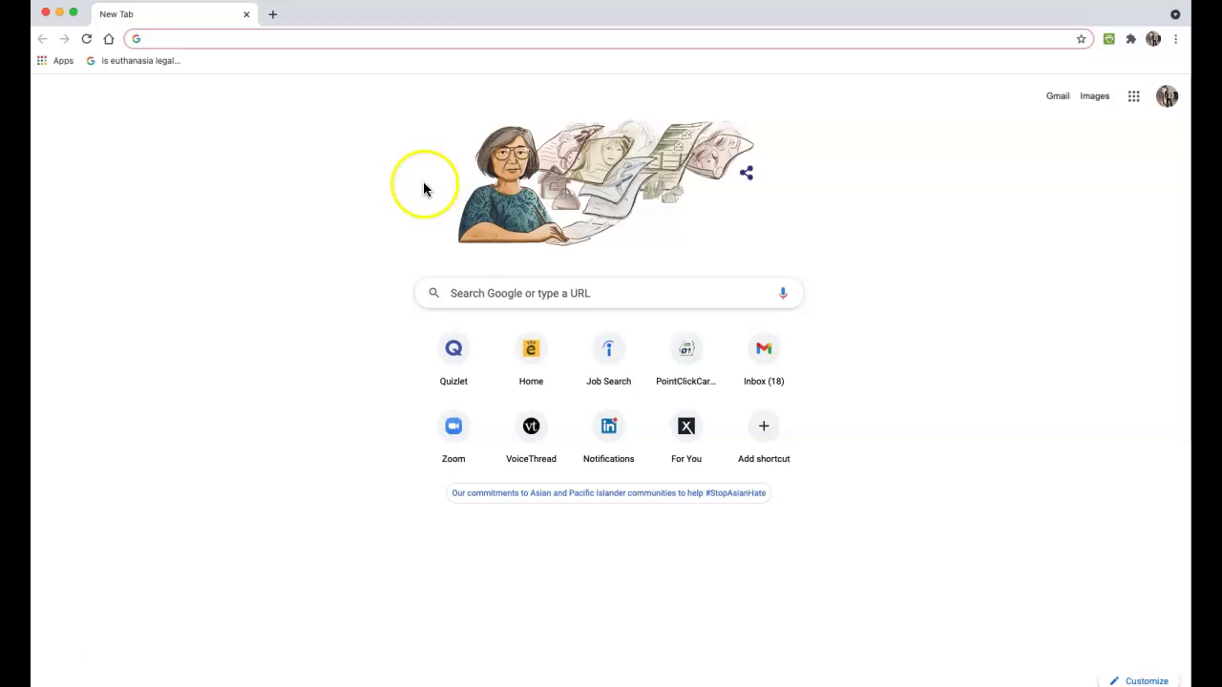
Focus Chrome's address bar on the New Tab page to enter a web address.
{"action": "left_click", "coordinate": [309, 38]}
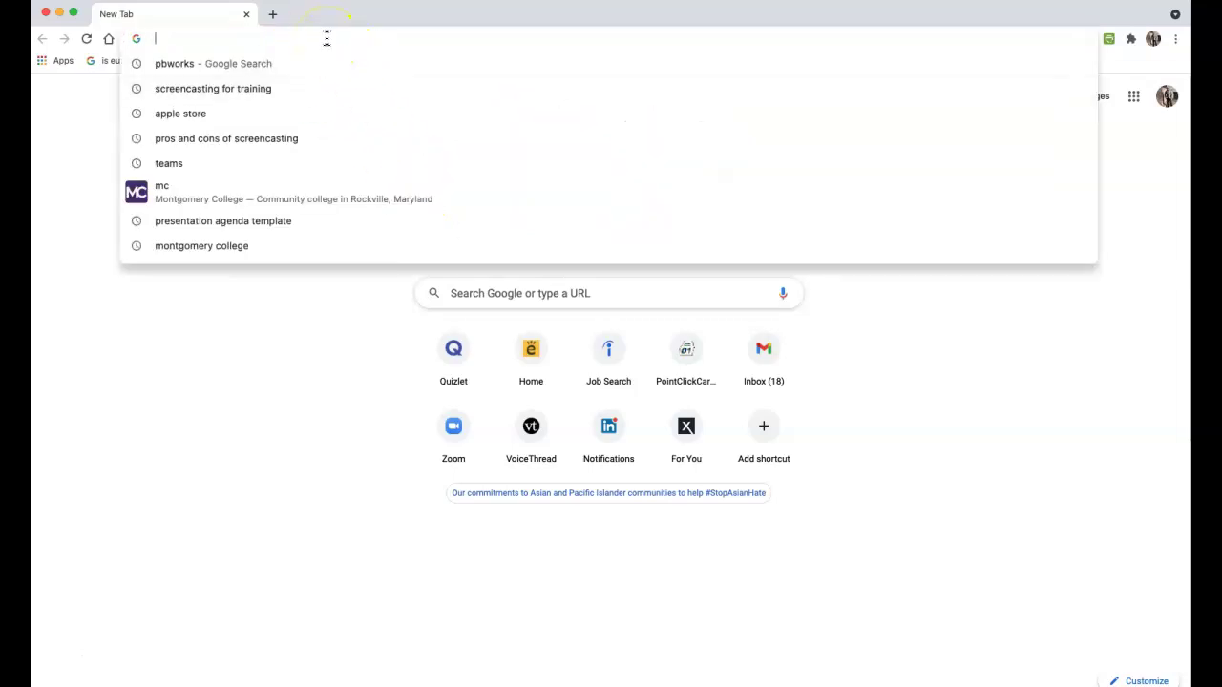
{"action": "mouse_move", "coordinate": [376, 114]}
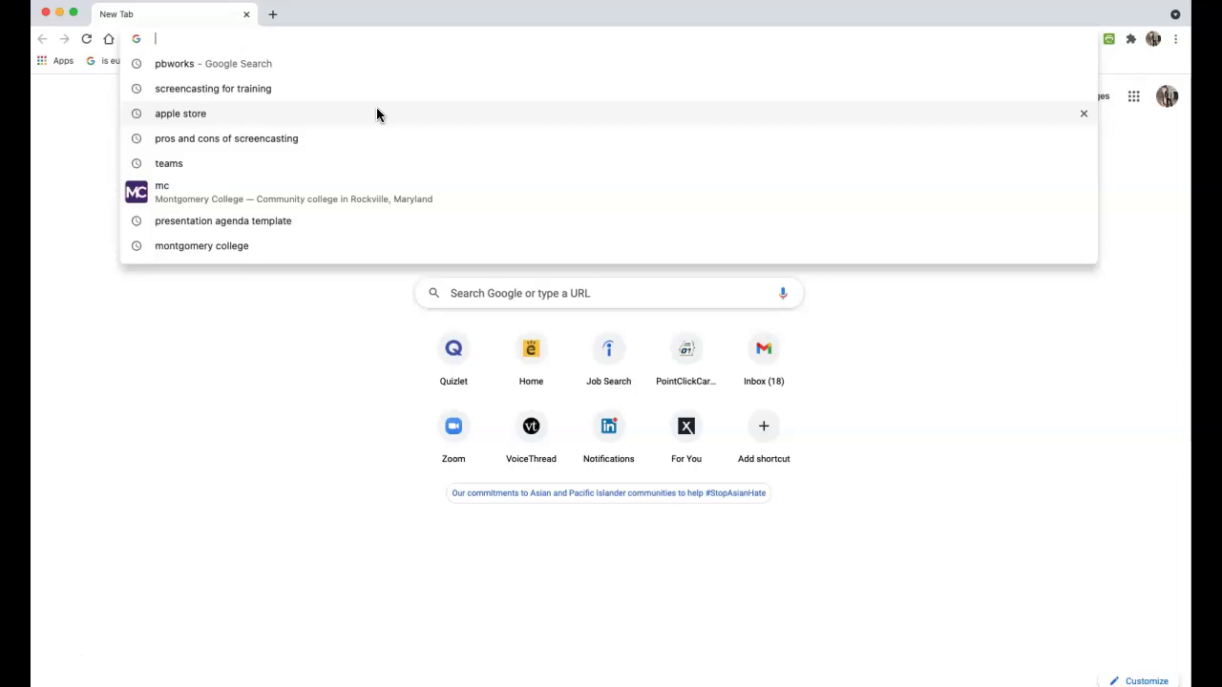
Sign in at login.pointclickcare.com using the saved username and password.
{"action": "type", "text": "logi"}
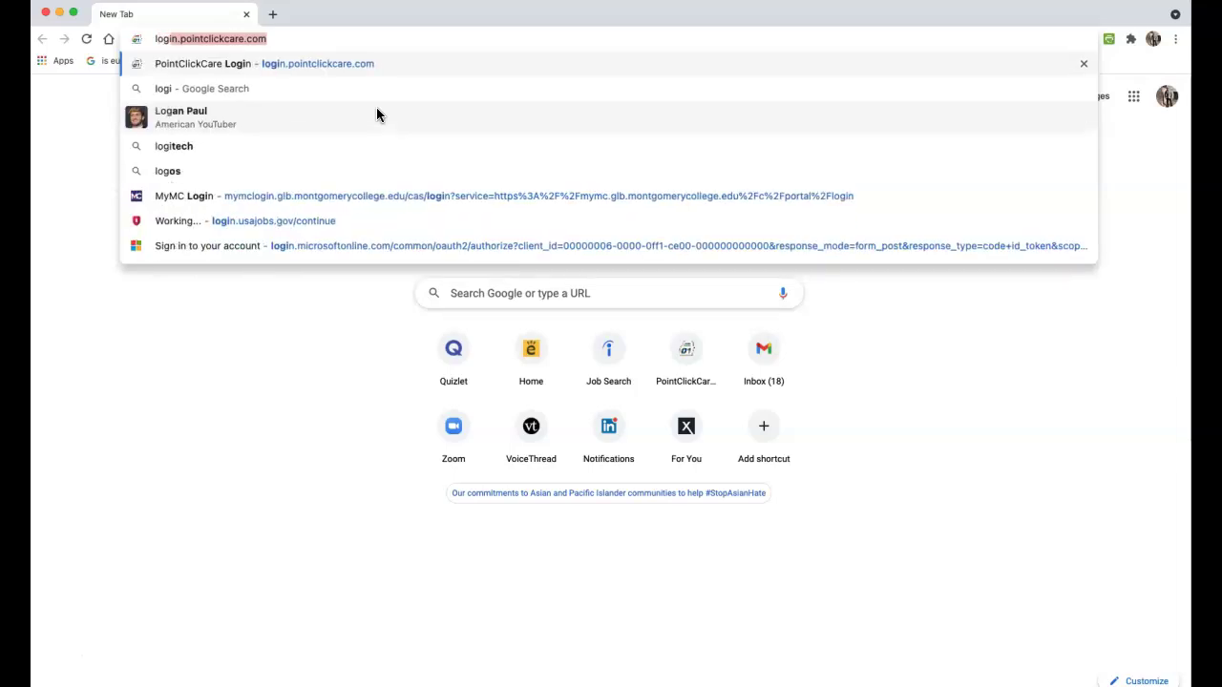
{"action": "type", "text": "n.poi"}
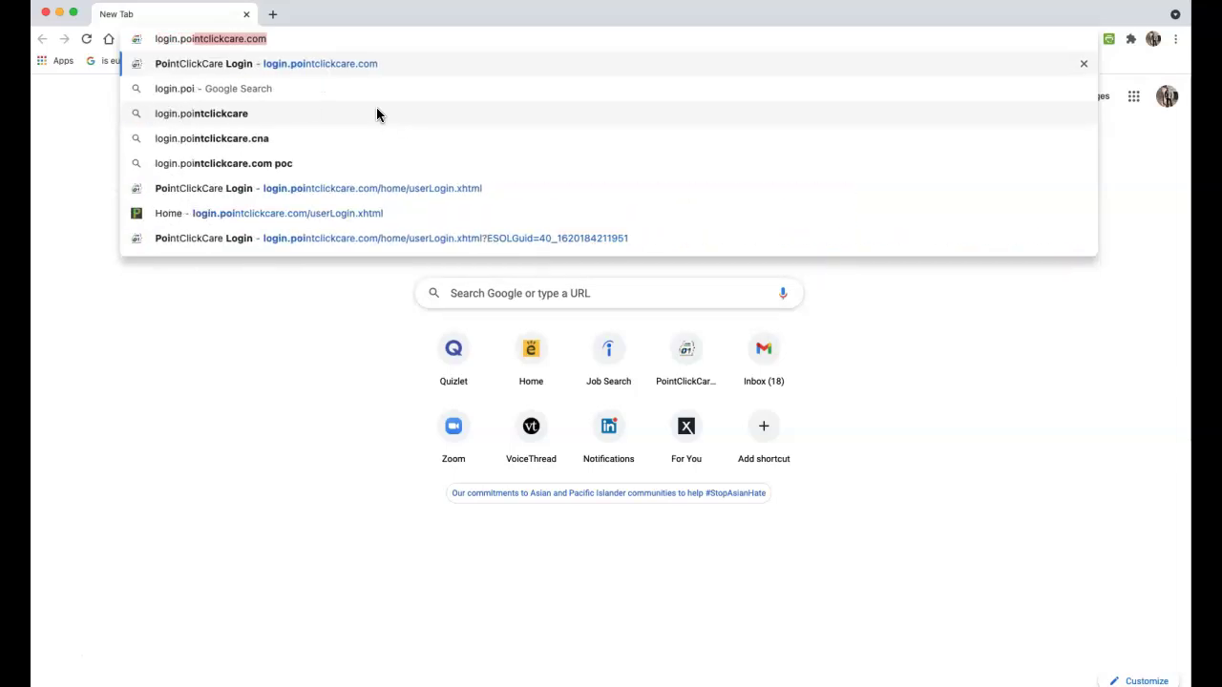
{"action": "type", "text": "ntclickcare.com/home/userLogin.xhtml"}
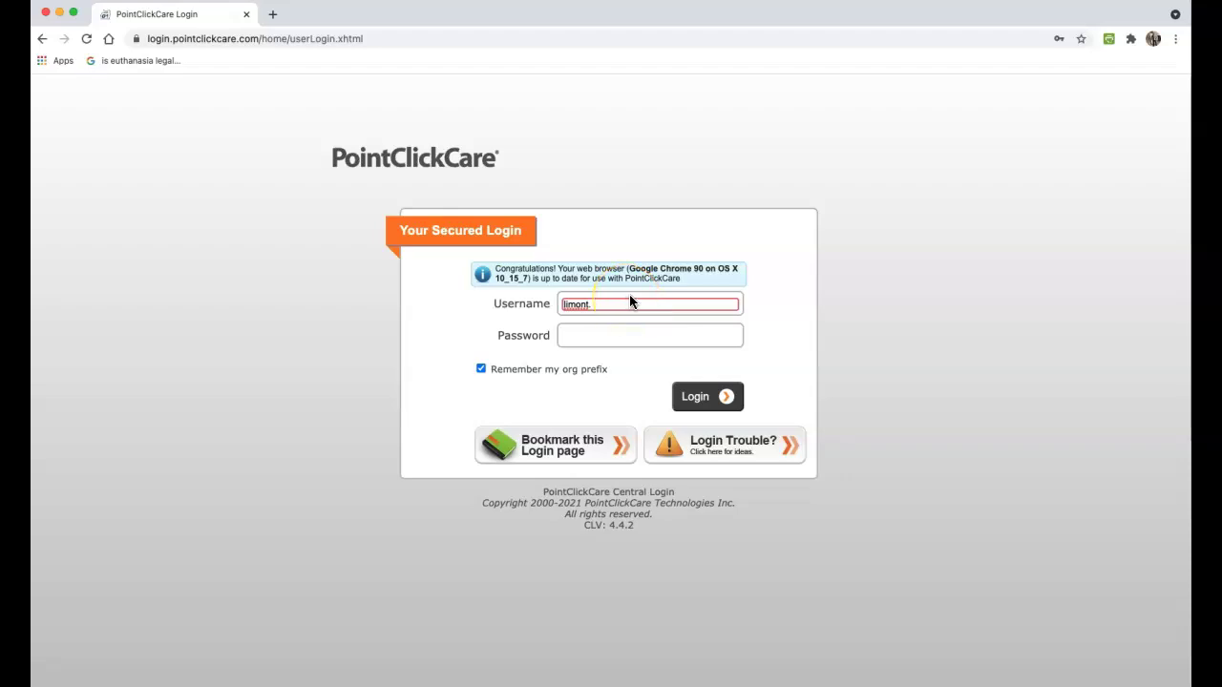
{"action": "left_click", "coordinate": [631, 302]}
{"action": "left_click", "coordinate": [639, 335]}
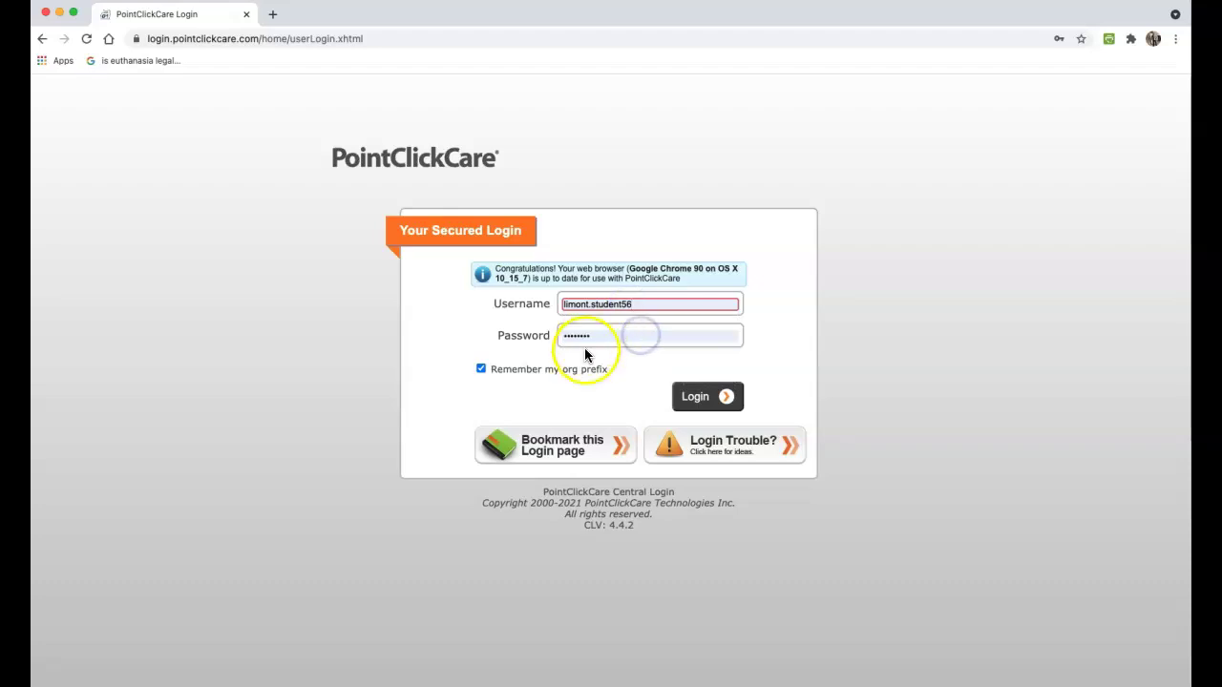
{"action": "left_click", "coordinate": [706, 399]}
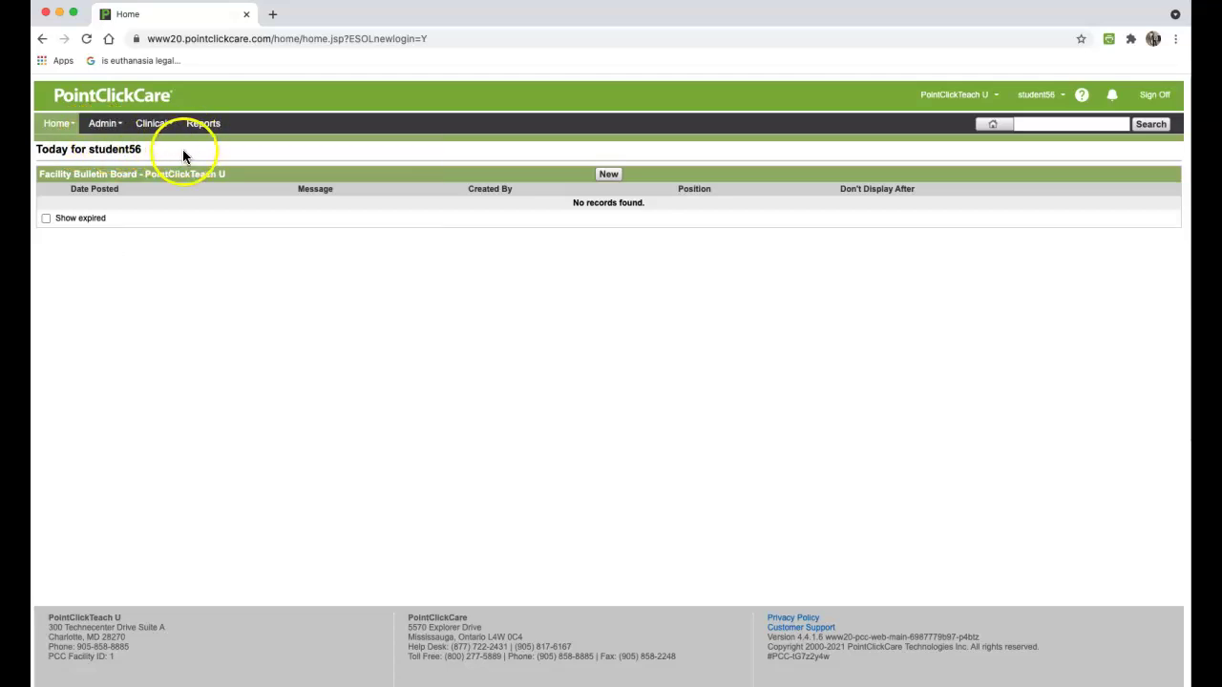
Open the POC (Point of Care) module from the Clinical menu.
{"action": "left_click", "coordinate": [160, 129]}
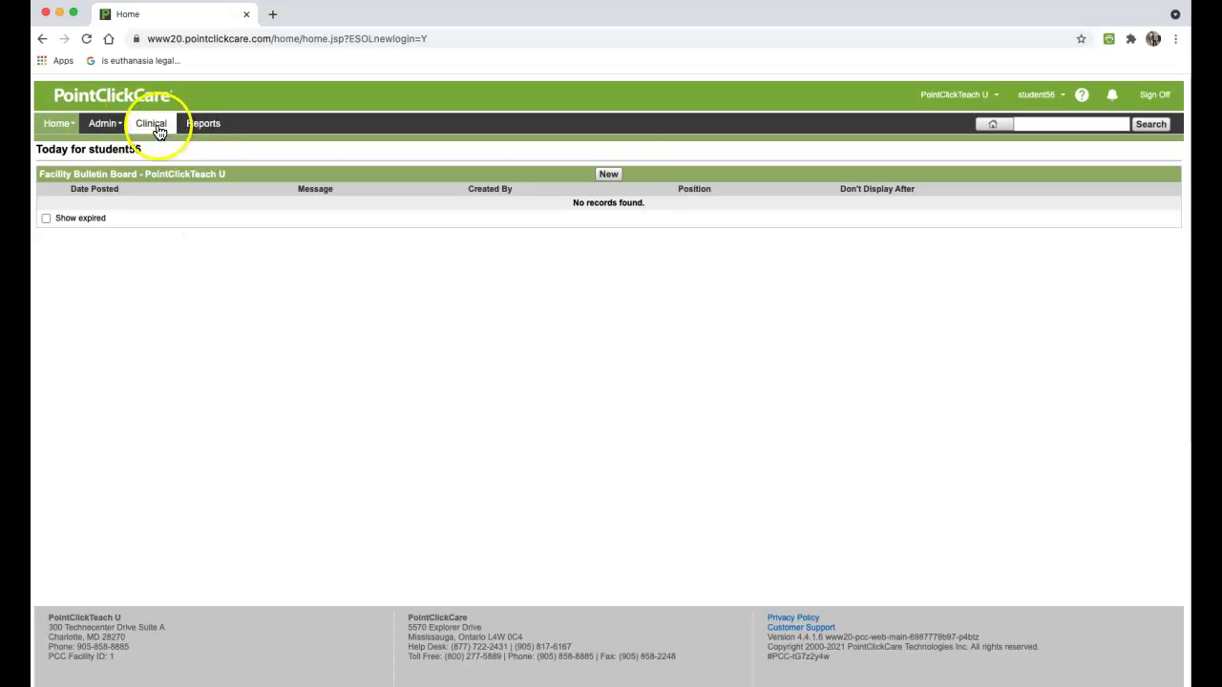
{"action": "left_click", "coordinate": [105, 124]}
{"action": "left_click", "coordinate": [136, 127]}
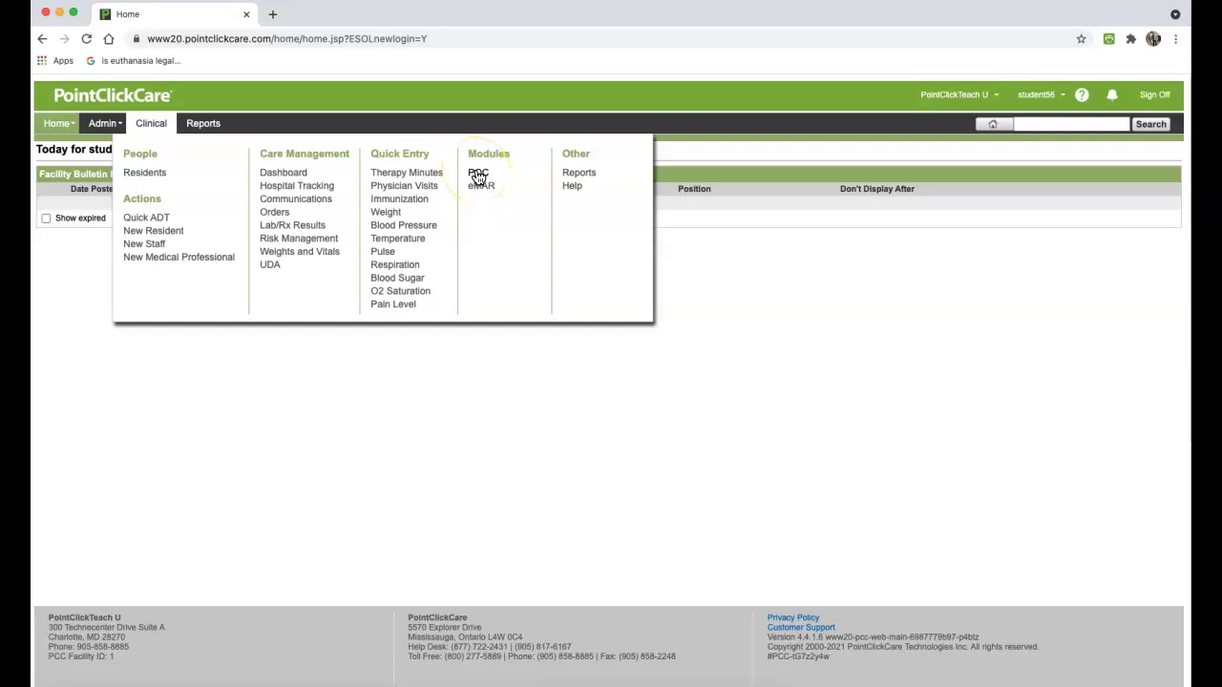
{"action": "left_click", "coordinate": [477, 175]}
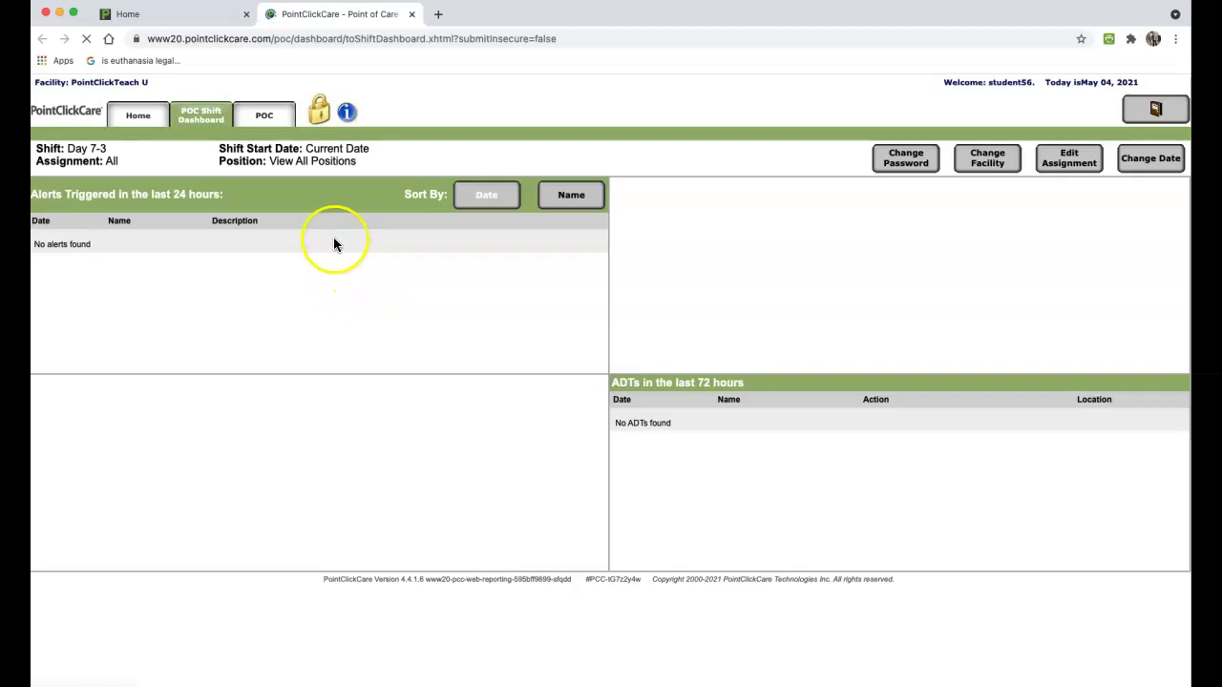
Page through the POC resident list to the page with residents Canes045–Canes059.
{"action": "left_click", "coordinate": [270, 122]}
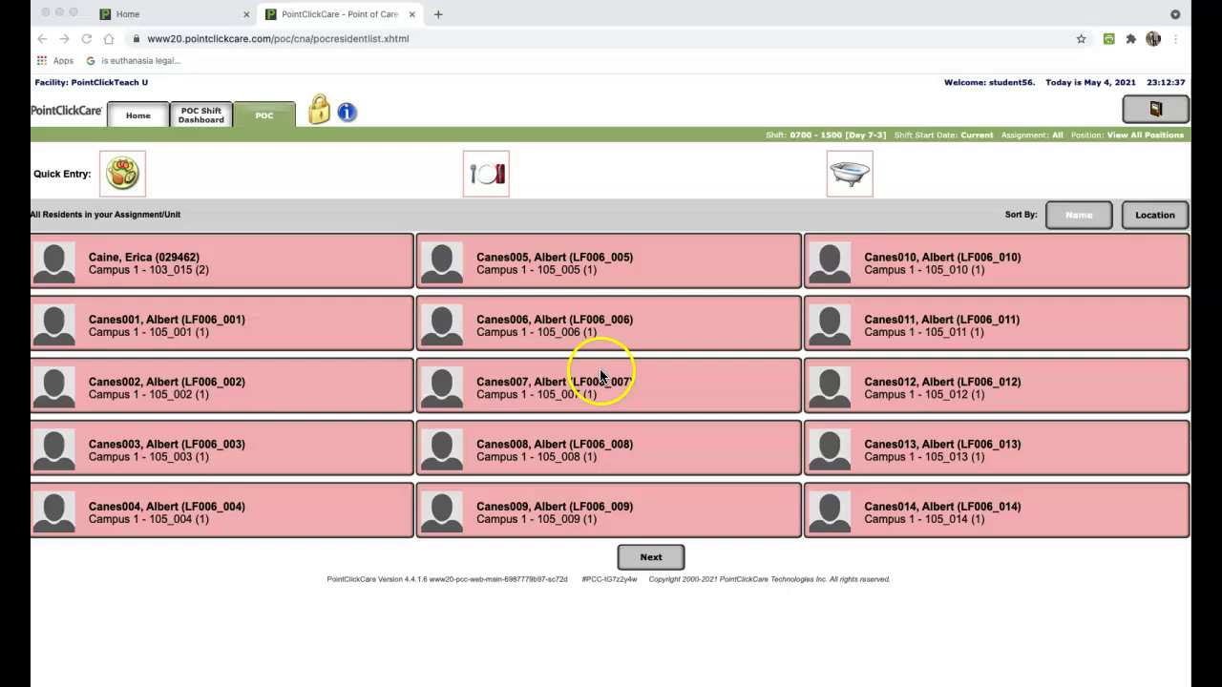
{"action": "left_click", "coordinate": [646, 551]}
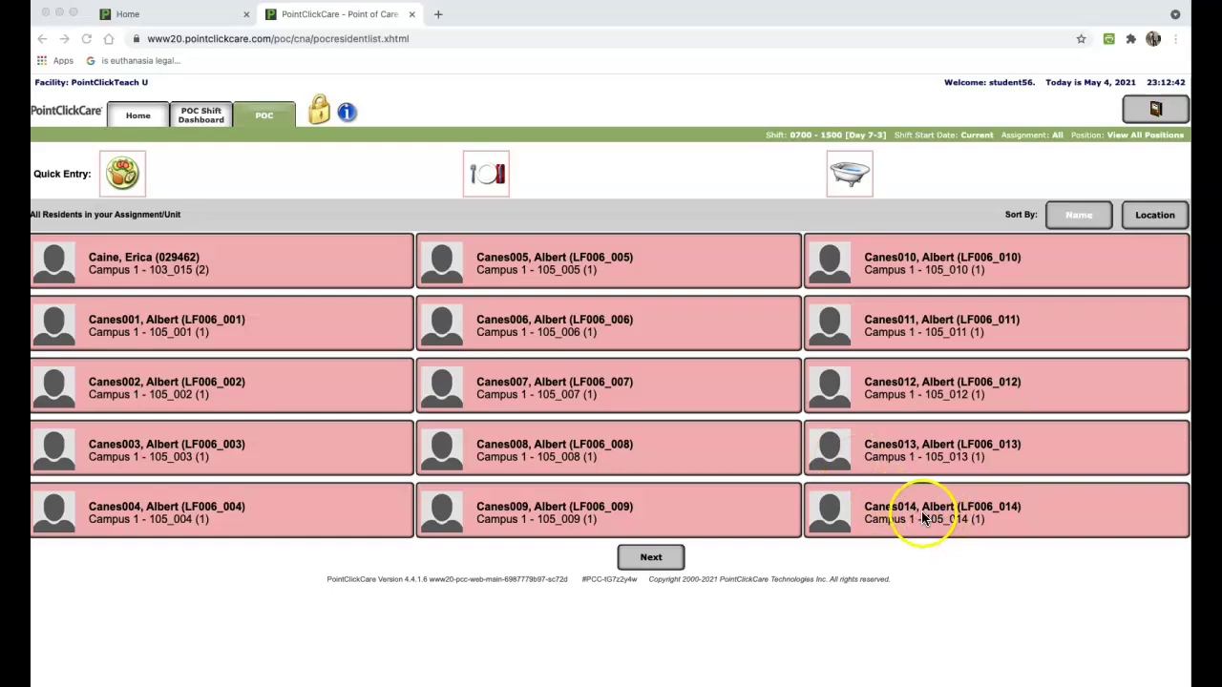
{"action": "left_click", "coordinate": [646, 559]}
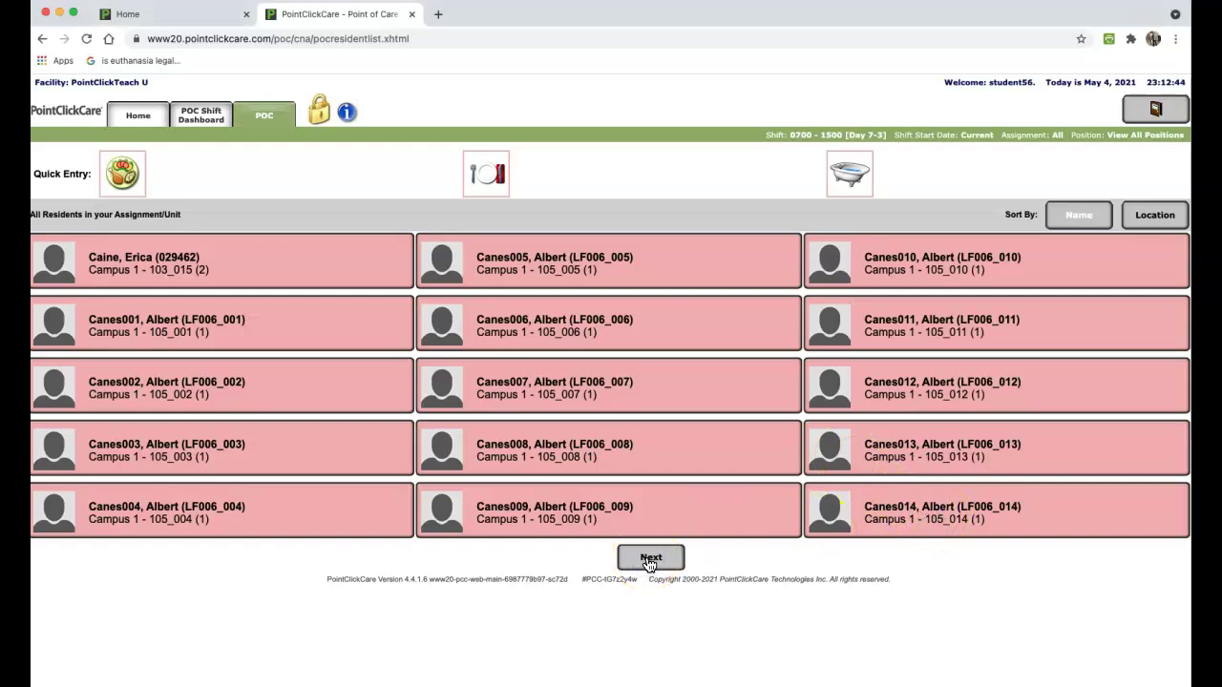
{"action": "left_click", "coordinate": [648, 561]}
{"action": "left_click", "coordinate": [648, 561]}
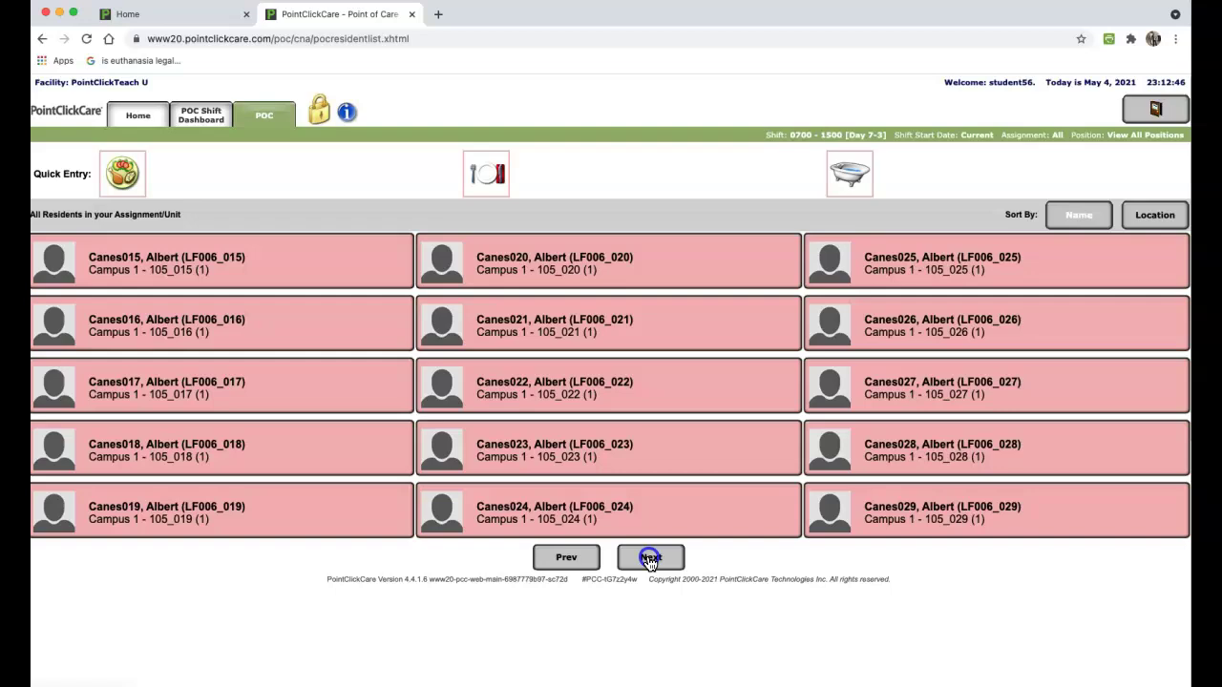
{"action": "left_click", "coordinate": [649, 561]}
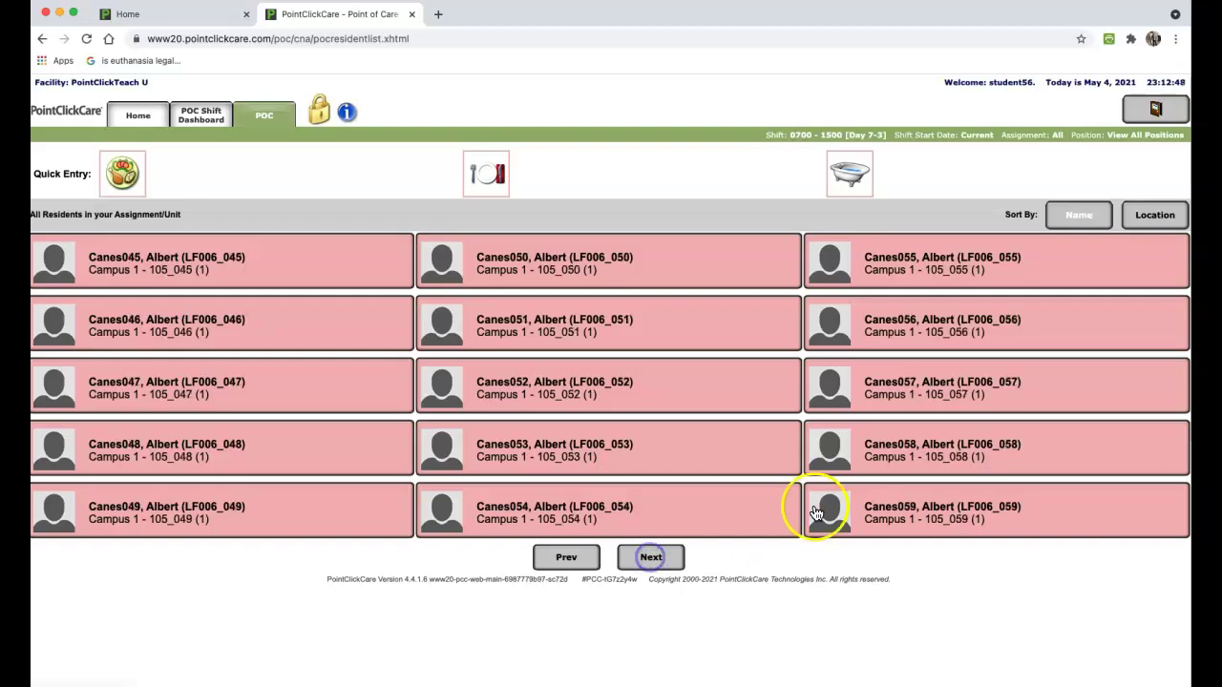
{"action": "left_click", "coordinate": [933, 336]}
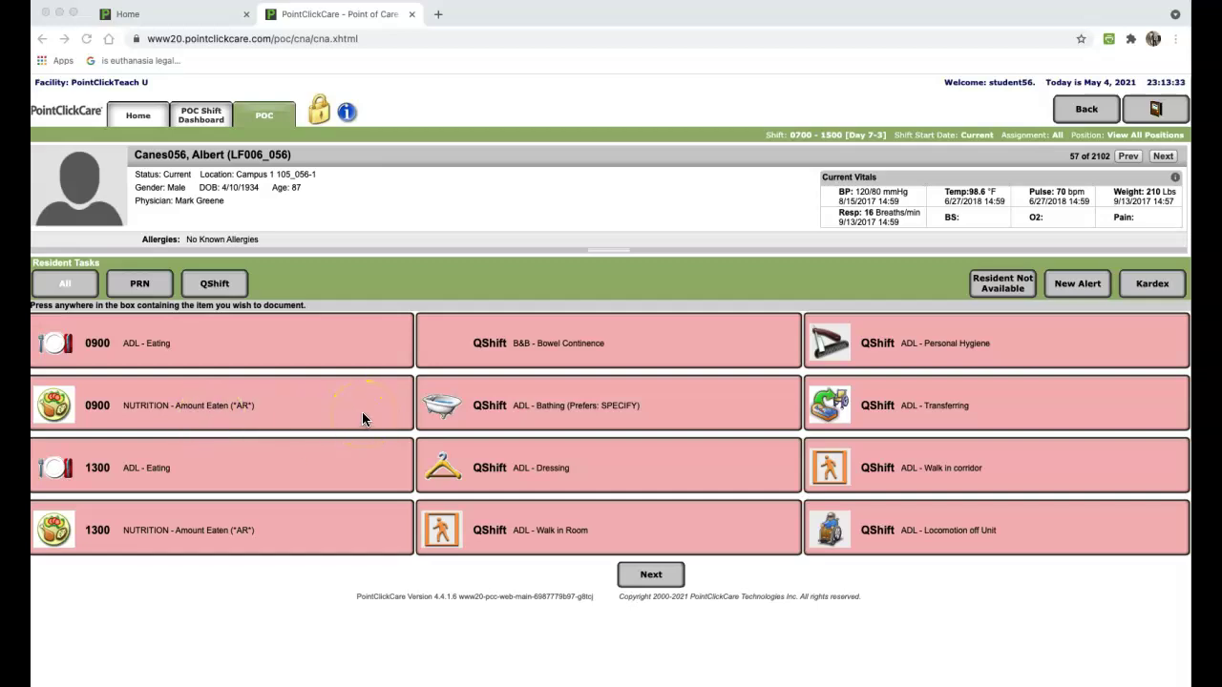
{"action": "left_click", "coordinate": [655, 576]}
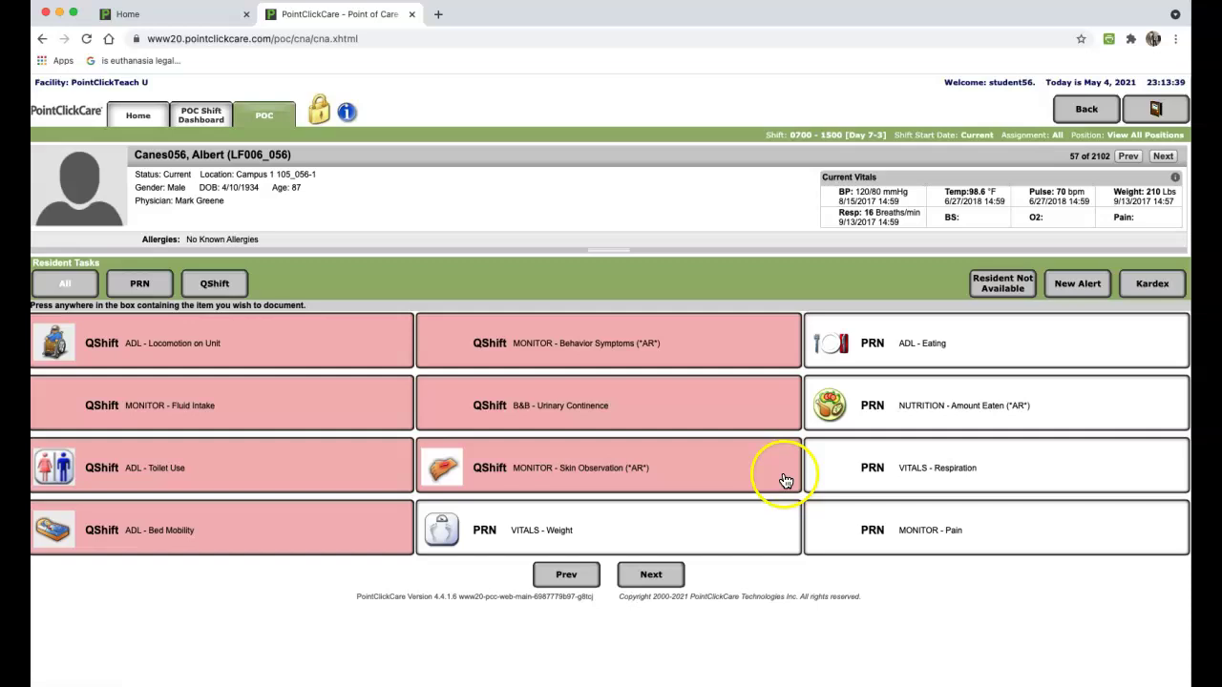
{"action": "left_click", "coordinate": [650, 580]}
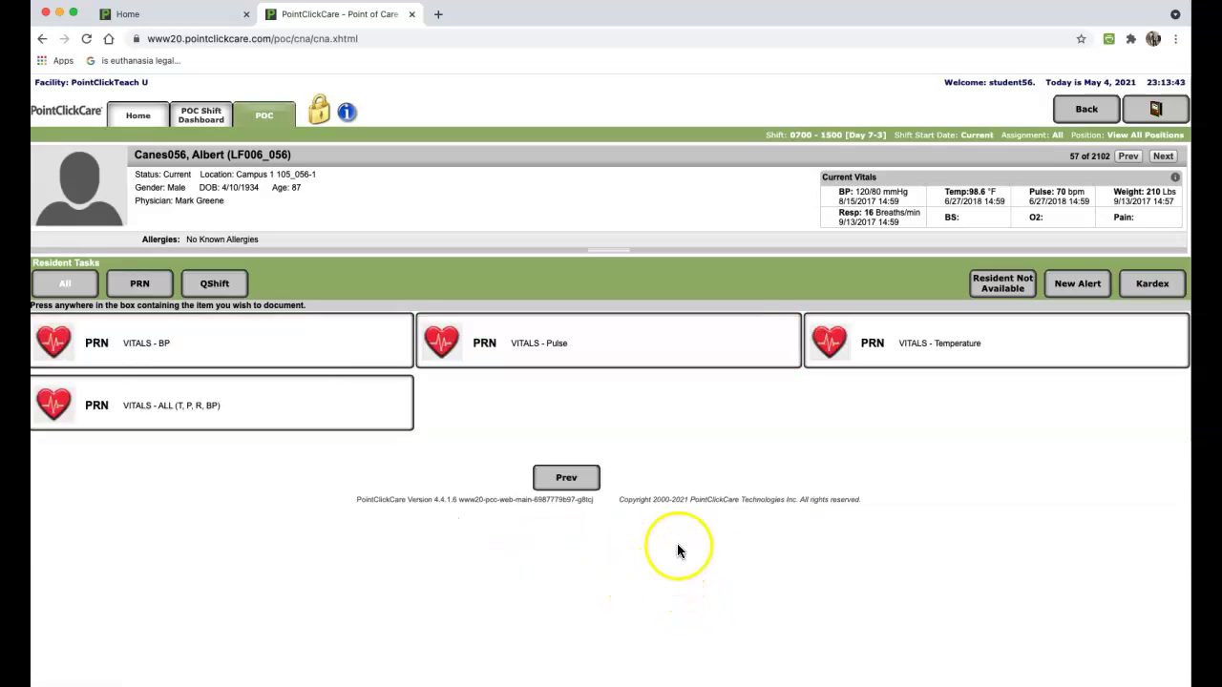
Record Albert Canes056's temperature as 98.6 °F, oral route, and save it.
{"action": "left_click", "coordinate": [936, 359]}
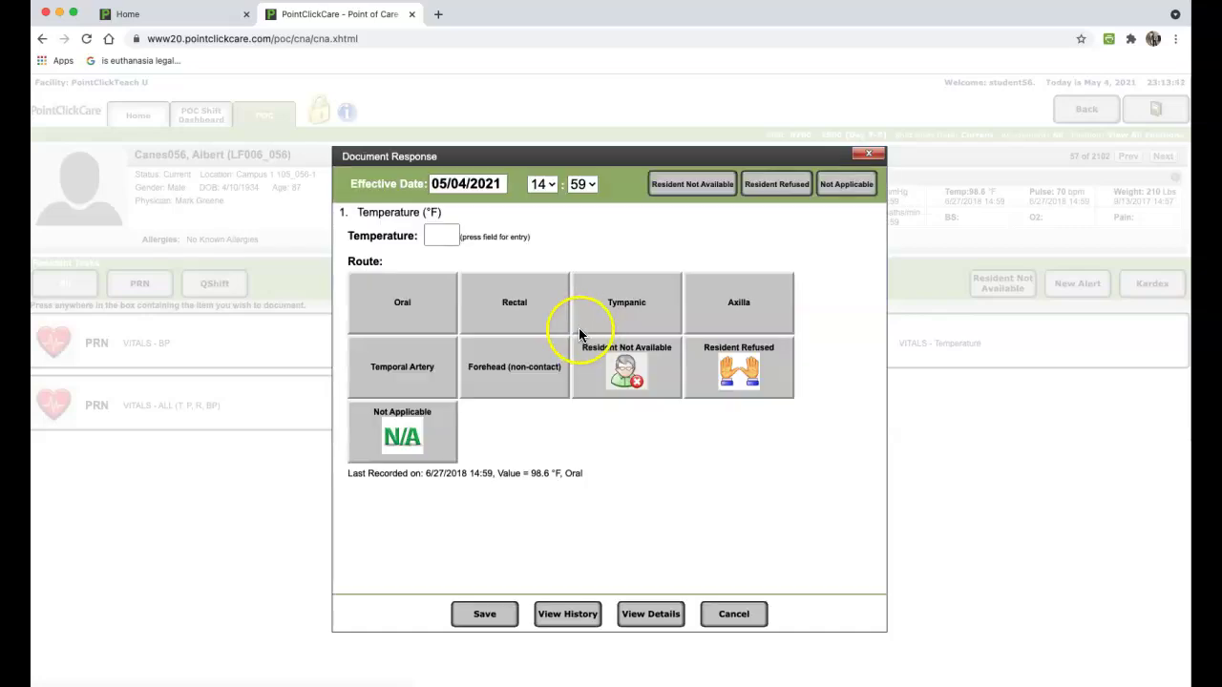
{"action": "left_click", "coordinate": [441, 236]}
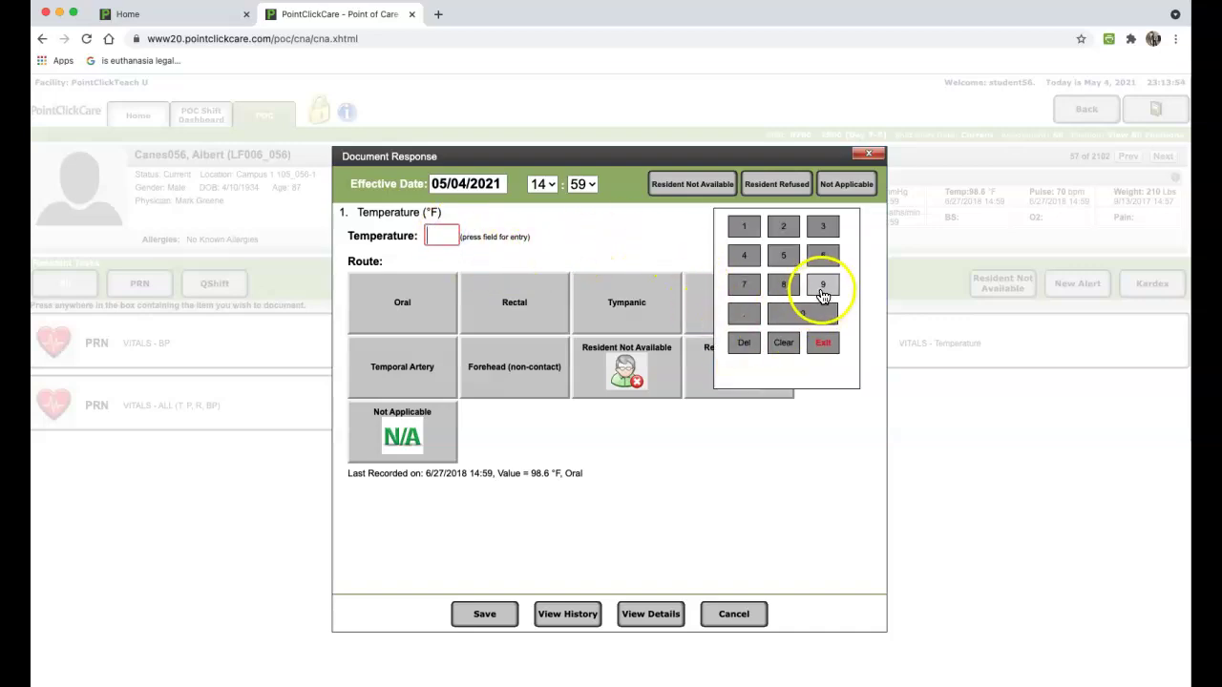
{"action": "left_click", "coordinate": [822, 286]}
{"action": "left_click", "coordinate": [784, 284]}
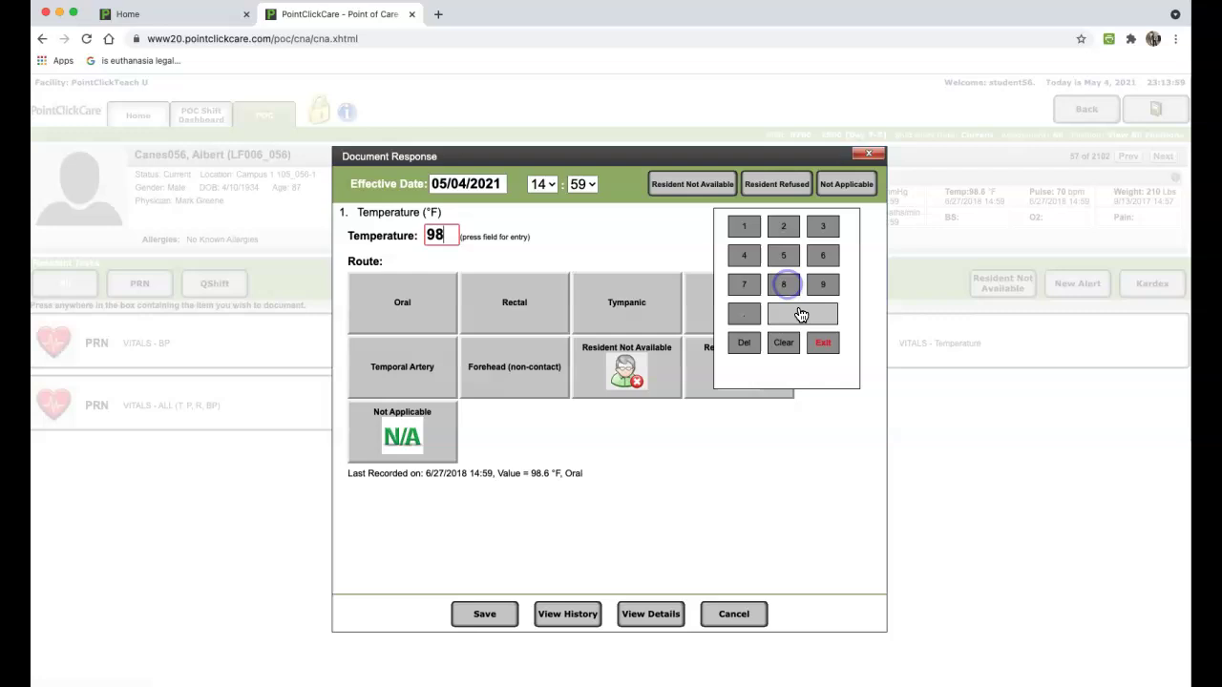
{"action": "left_click", "coordinate": [757, 317]}
{"action": "left_click", "coordinate": [821, 255]}
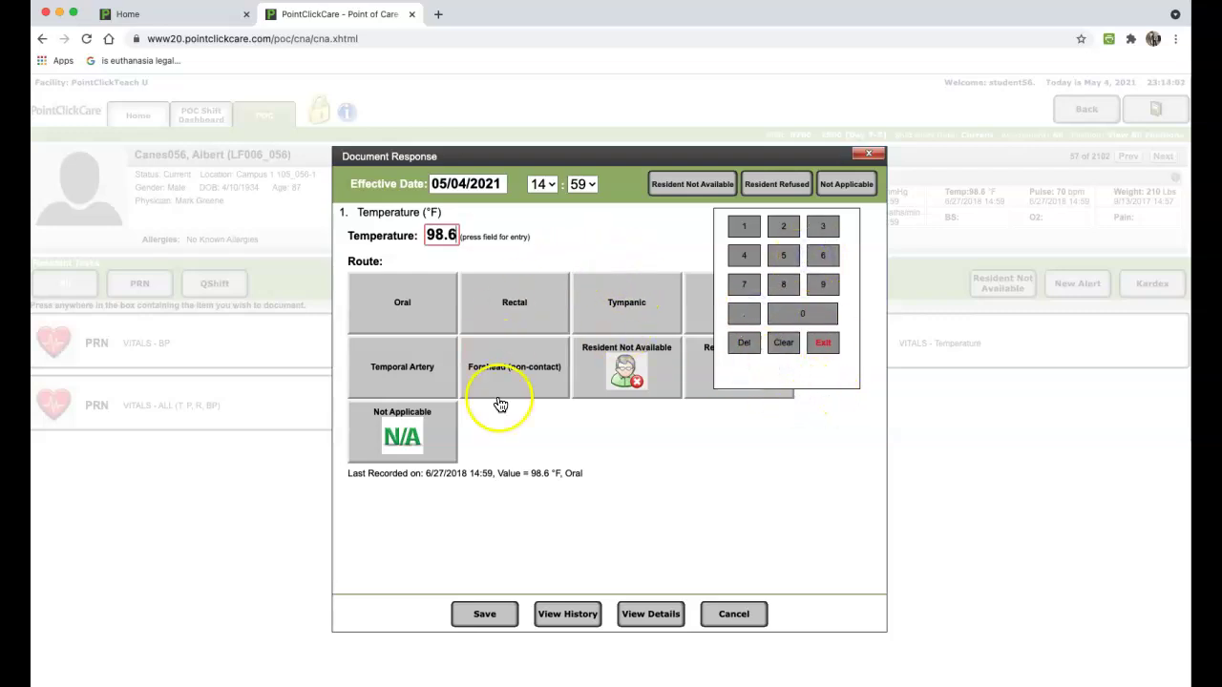
{"action": "left_click", "coordinate": [637, 455]}
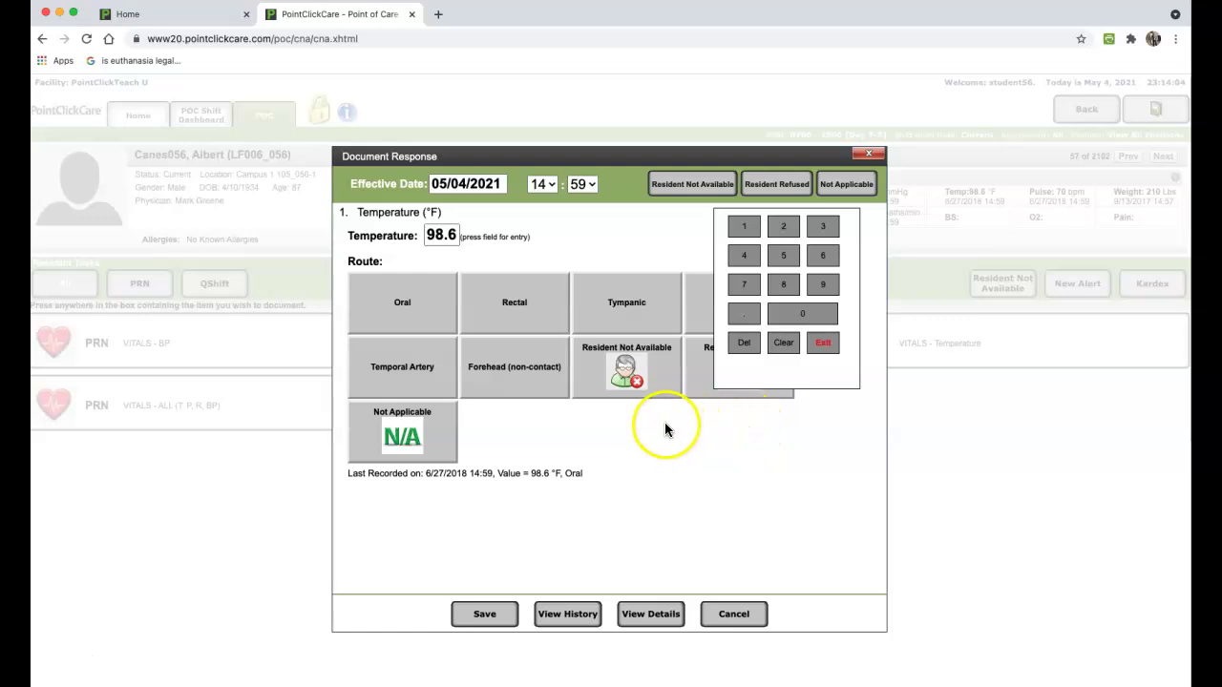
{"action": "left_click", "coordinate": [822, 342]}
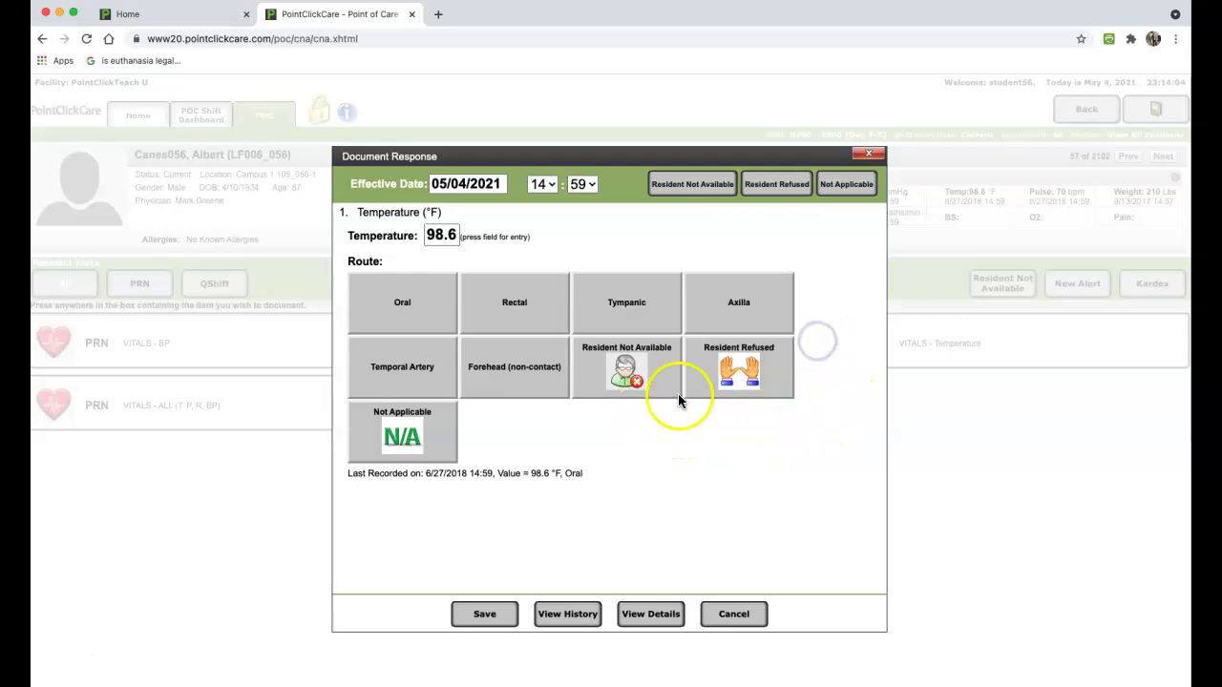
{"action": "left_click", "coordinate": [442, 310]}
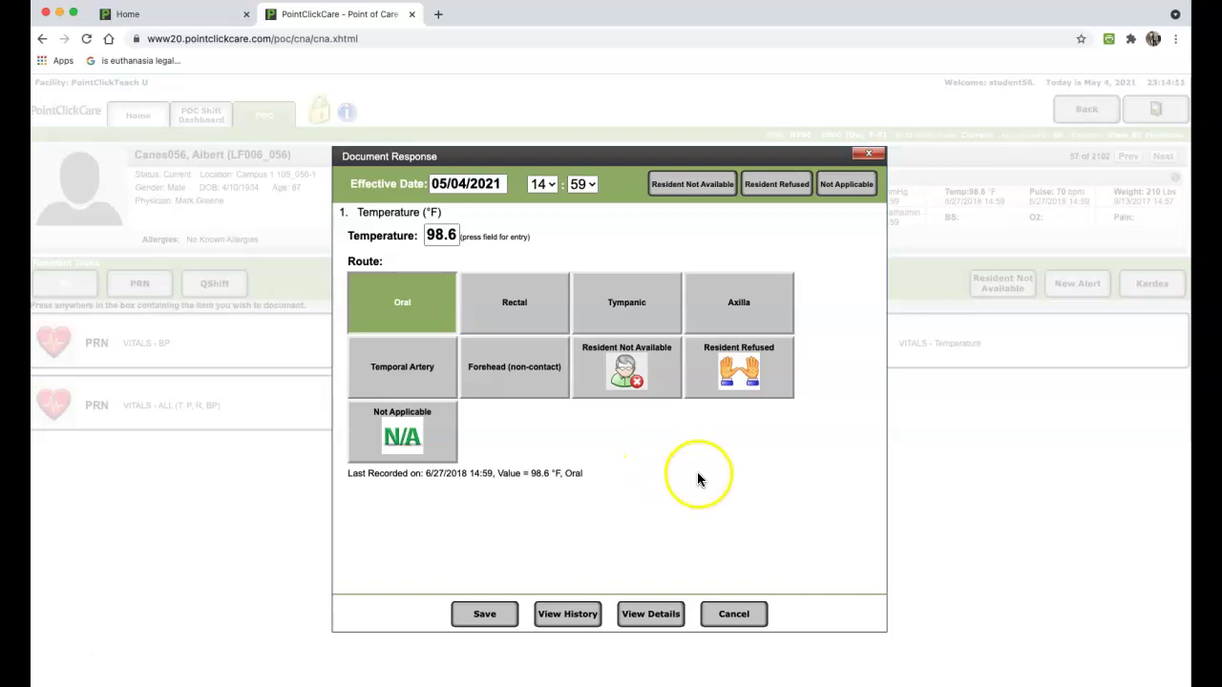
{"action": "left_click", "coordinate": [485, 621]}
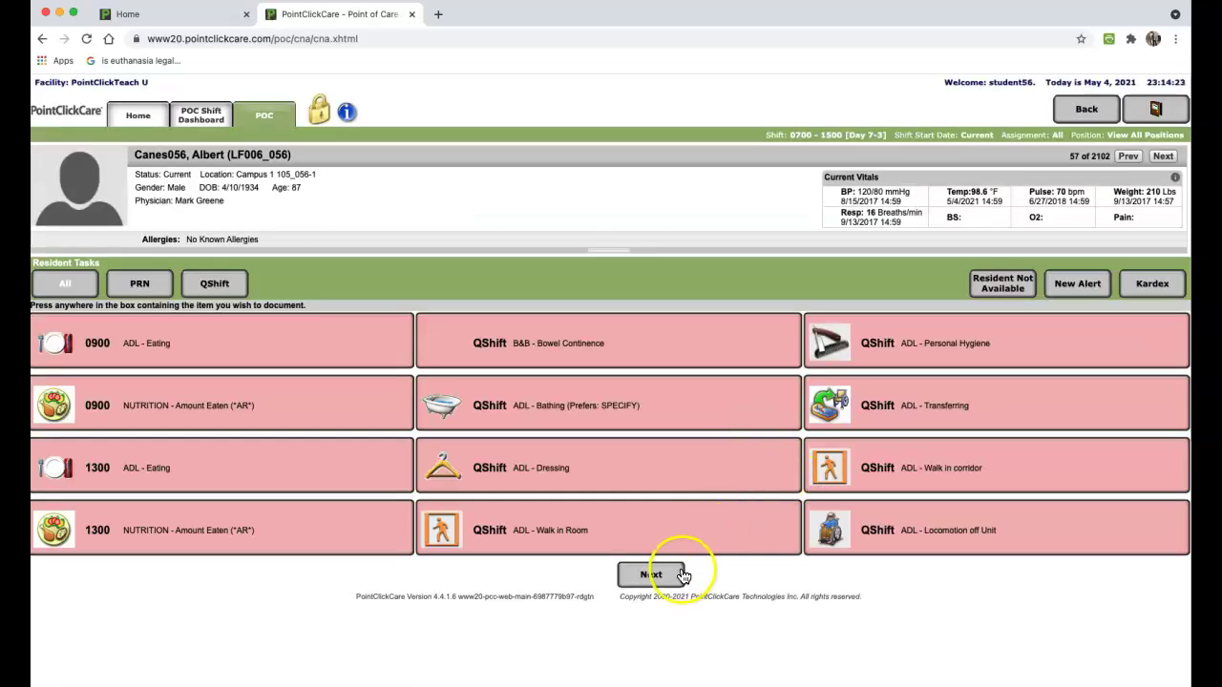
Confirm the Temperature task shows green, then return to the first task page.
{"action": "left_click", "coordinate": [669, 575]}
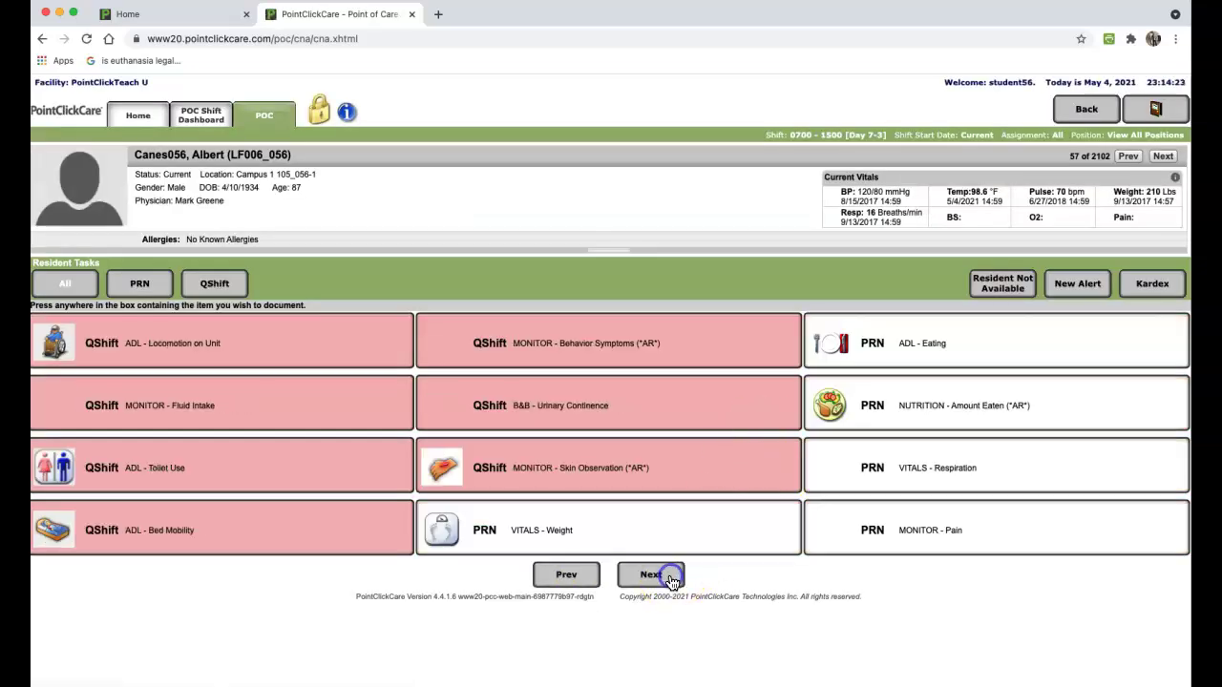
{"action": "left_click", "coordinate": [671, 578]}
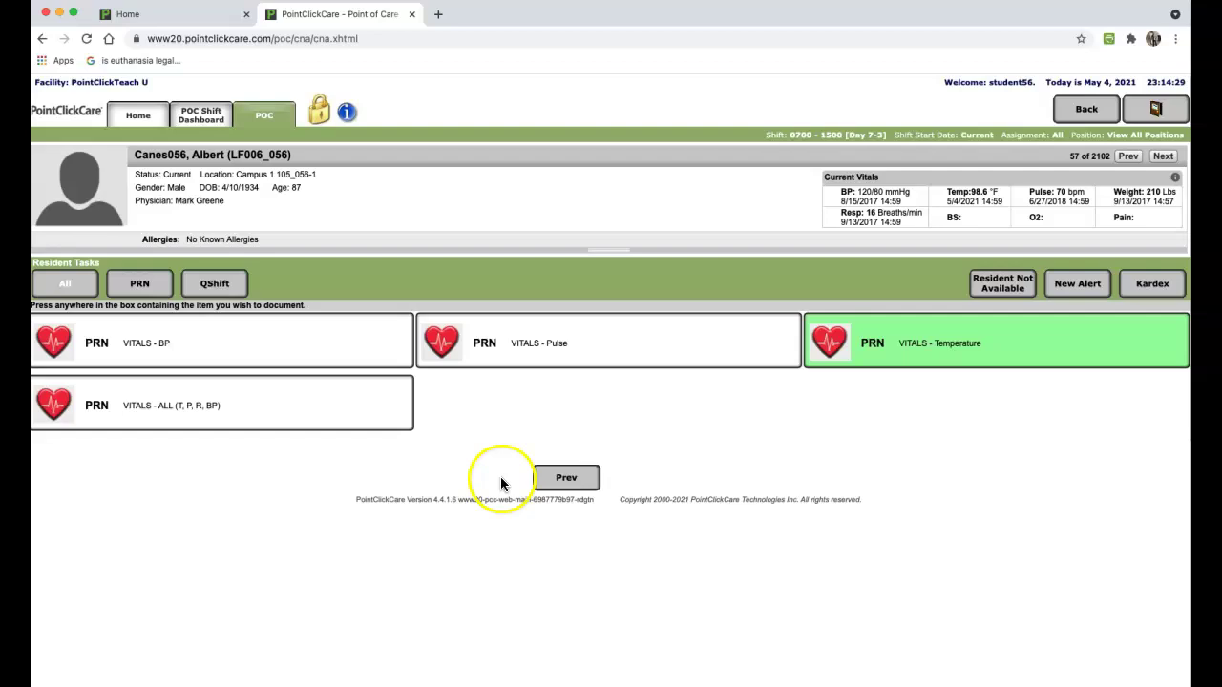
{"action": "left_click", "coordinate": [563, 478]}
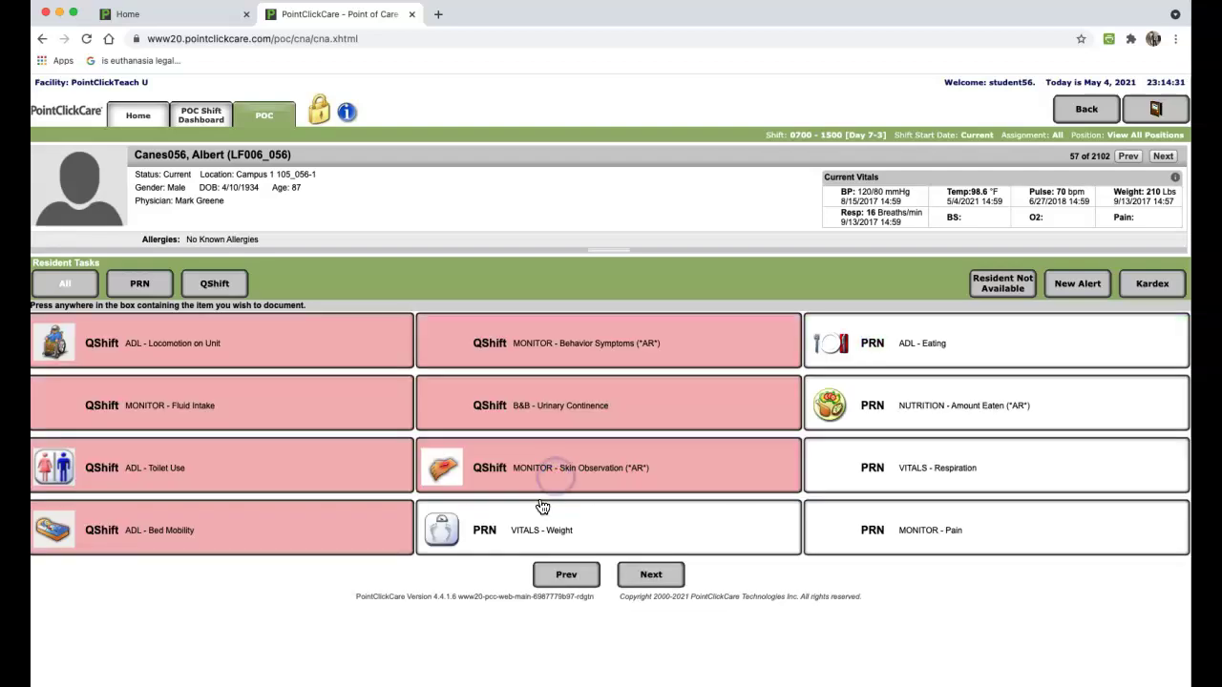
{"action": "left_click", "coordinate": [554, 575]}
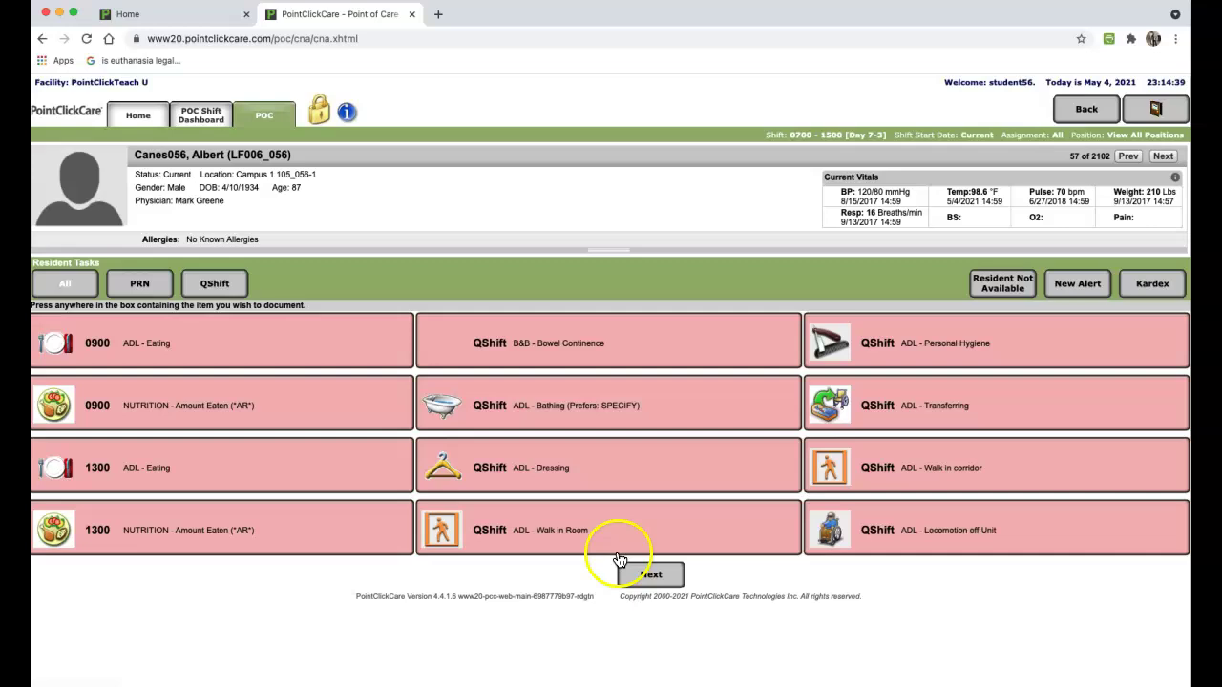
Document the 0900 ADL Eating task as Supervision with Setup help only and save it.
{"action": "left_click", "coordinate": [255, 341]}
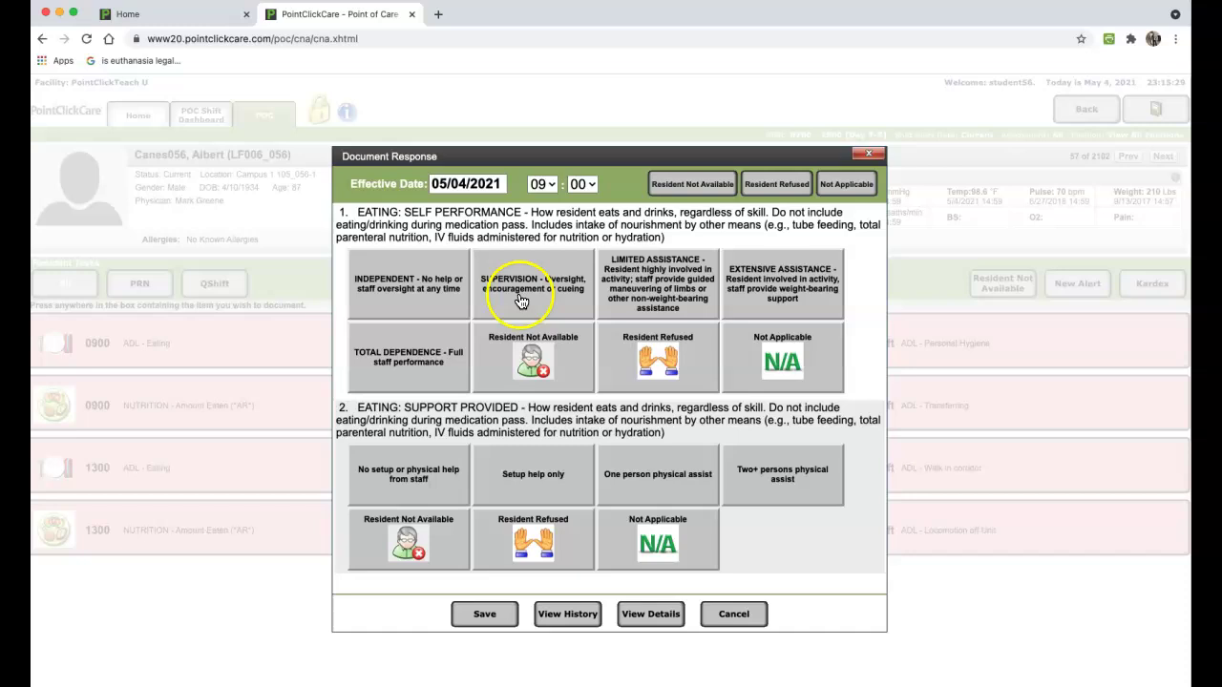
{"action": "left_click", "coordinate": [525, 300]}
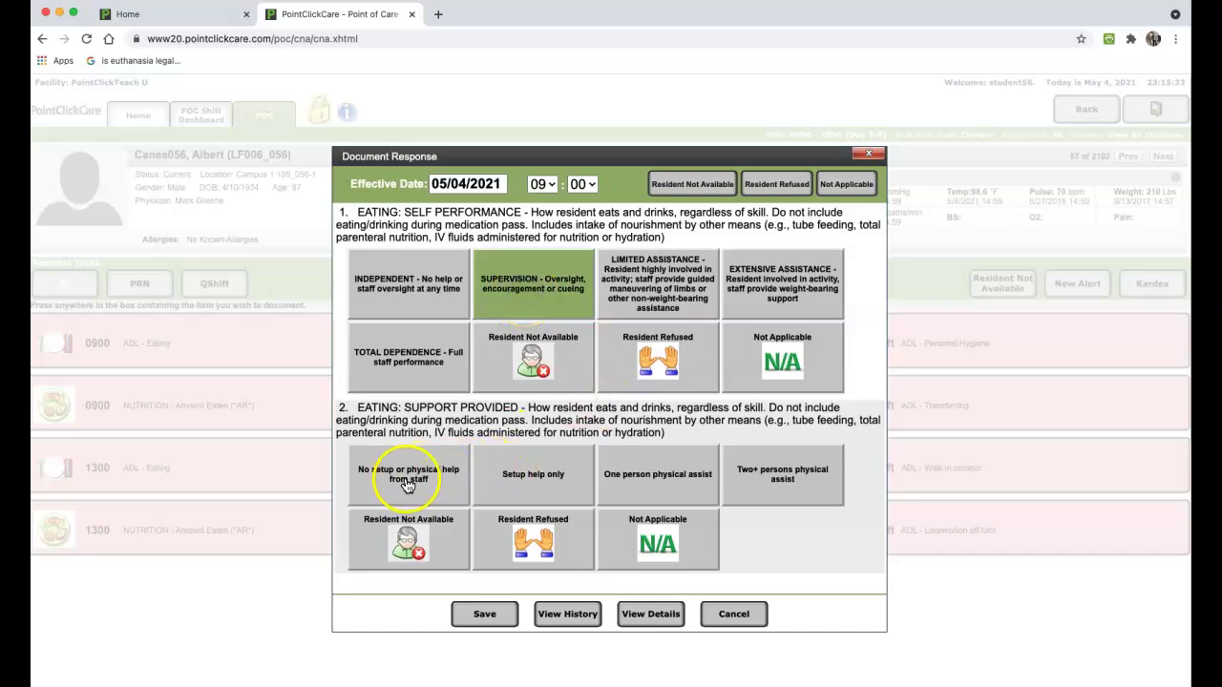
{"action": "left_click", "coordinate": [523, 478]}
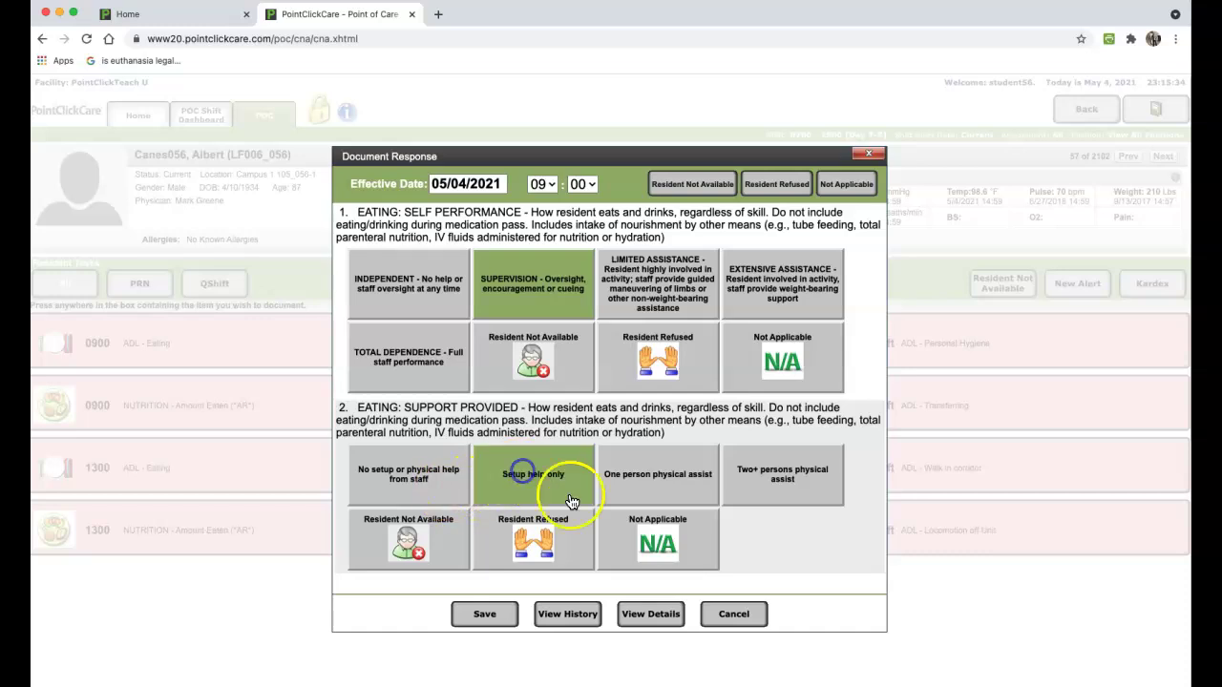
{"action": "left_click", "coordinate": [487, 616]}
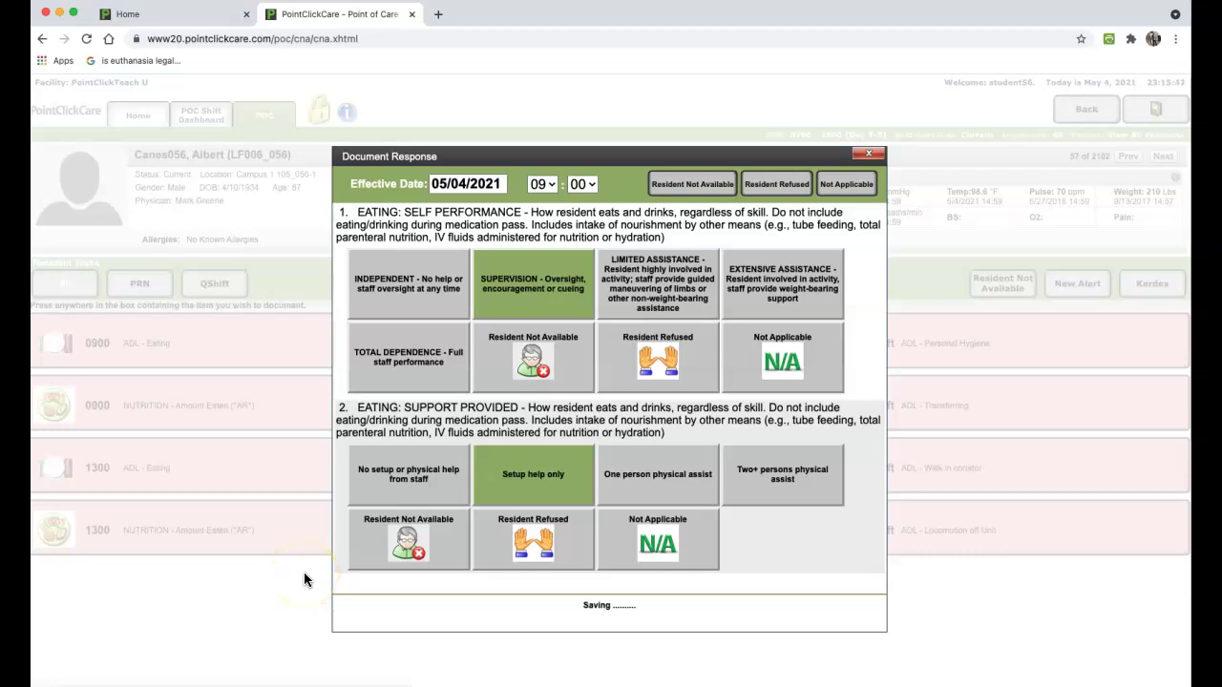
{"action": "left_click", "coordinate": [326, 592]}
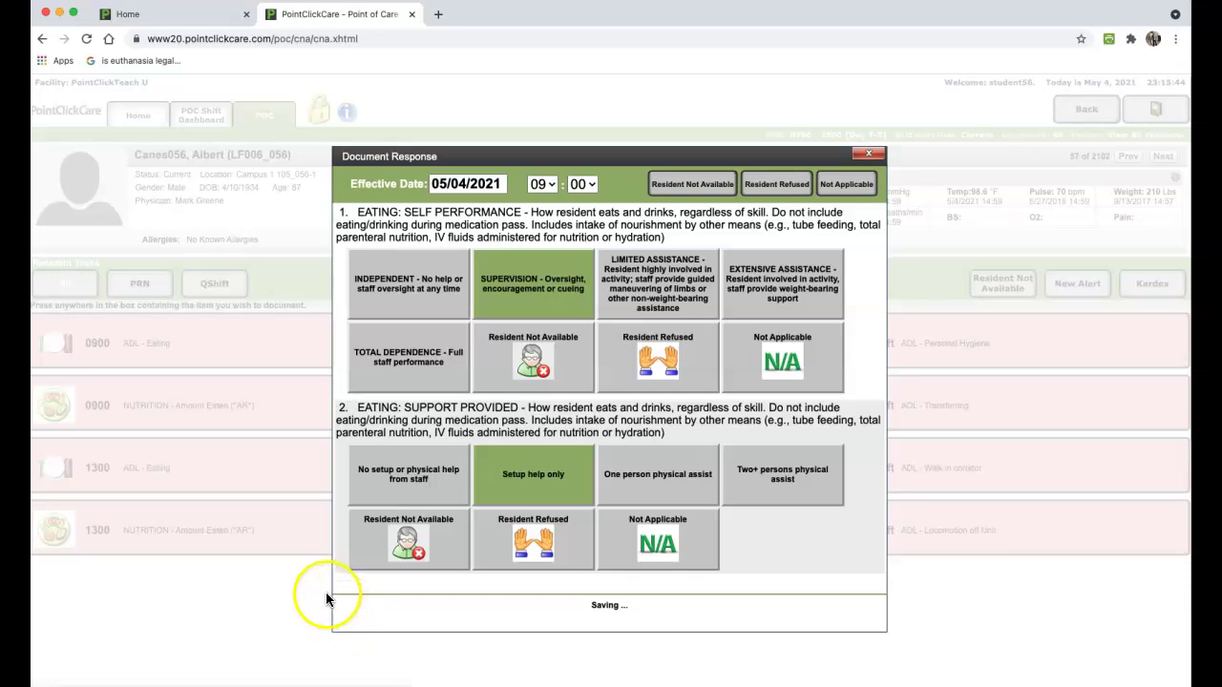
{"action": "left_click", "coordinate": [274, 601]}
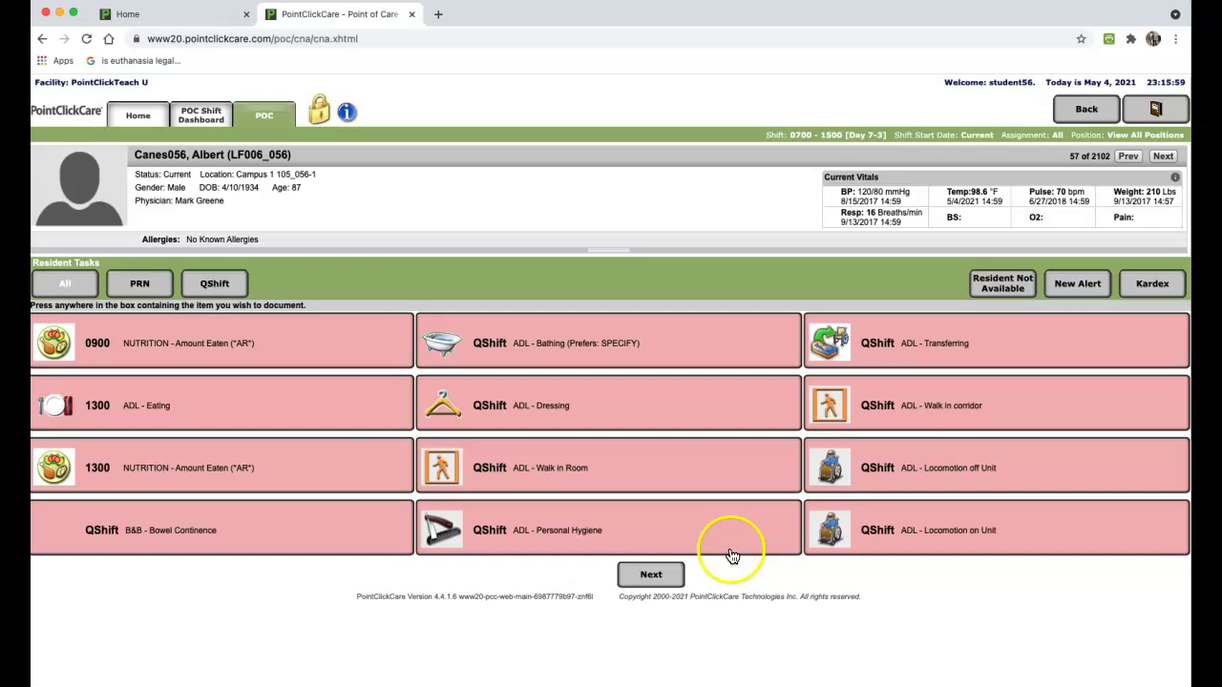
Check the green eating and temperature tiles, leave POC, and sign off PointClickCare.
{"action": "left_click", "coordinate": [670, 576]}
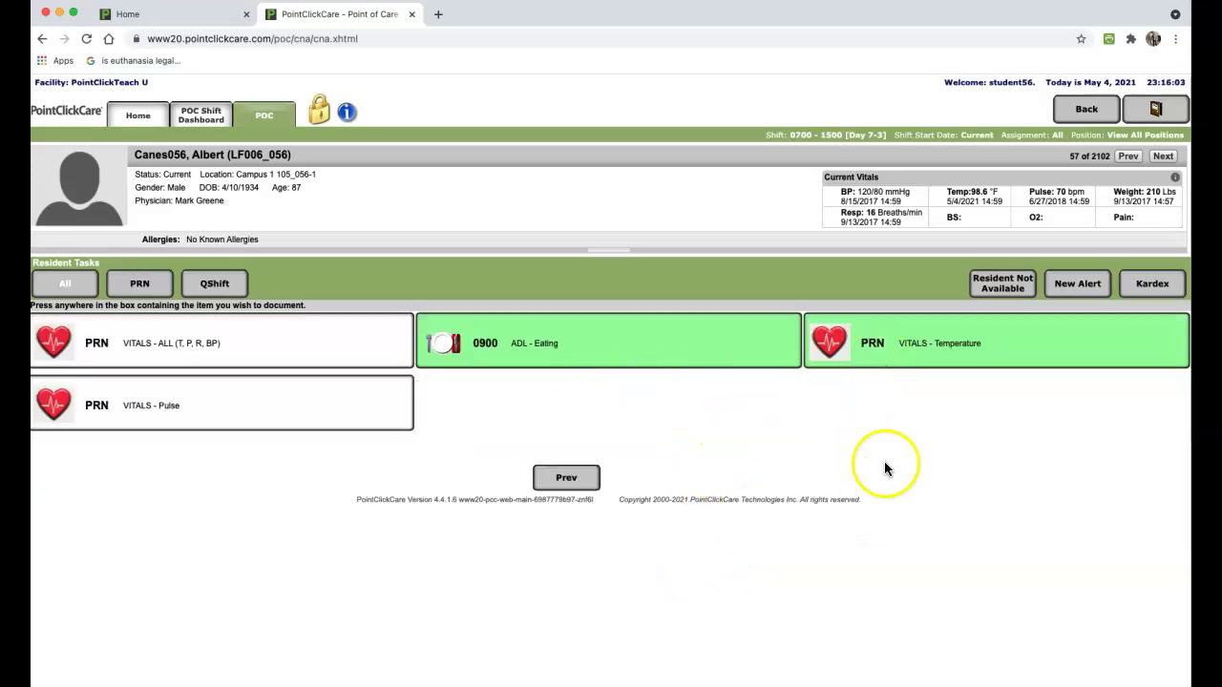
{"action": "left_click", "coordinate": [1155, 110]}
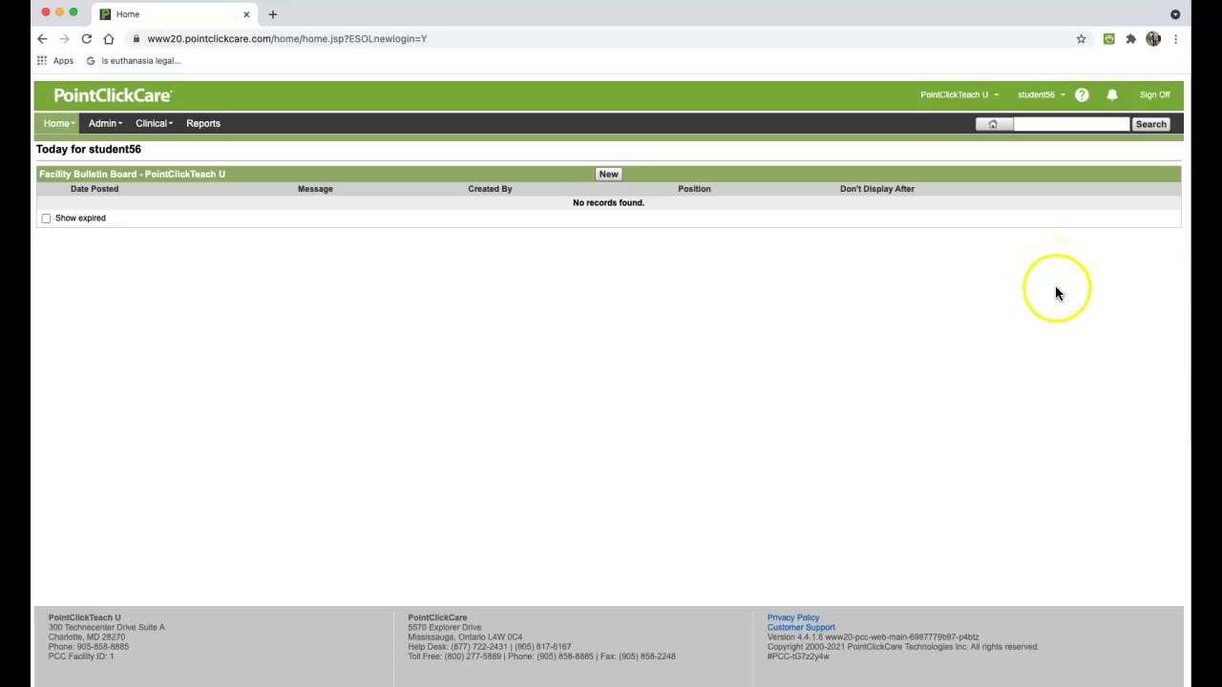
{"action": "left_click", "coordinate": [1154, 96]}
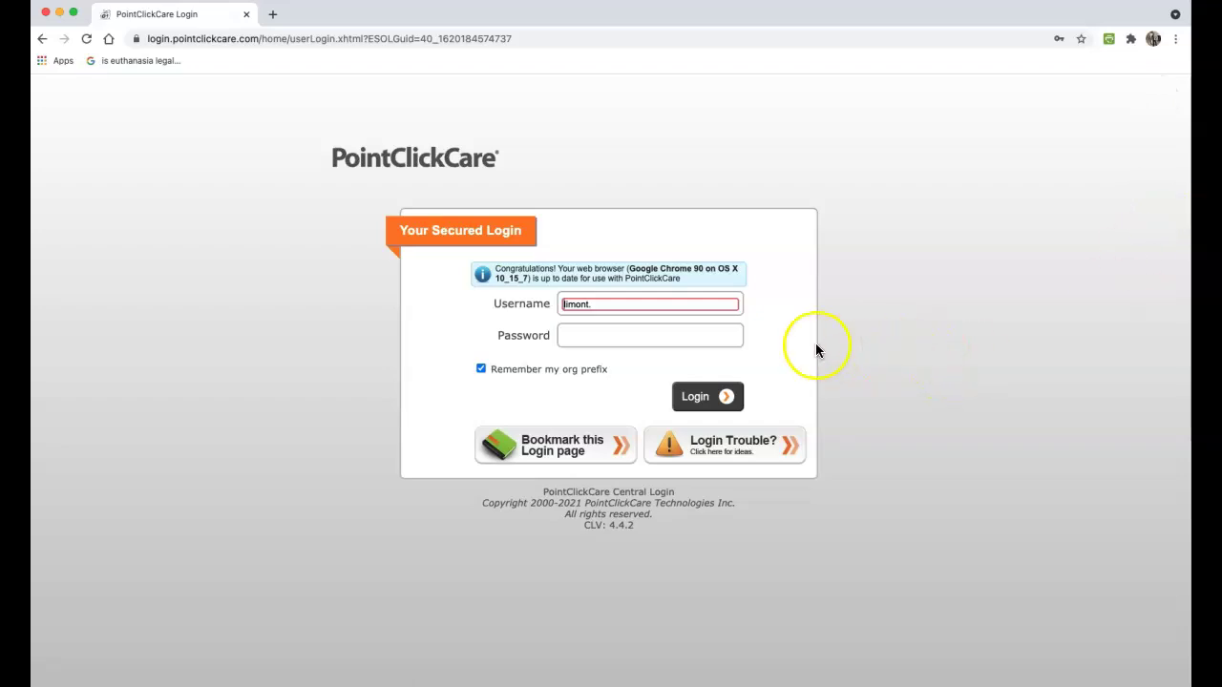